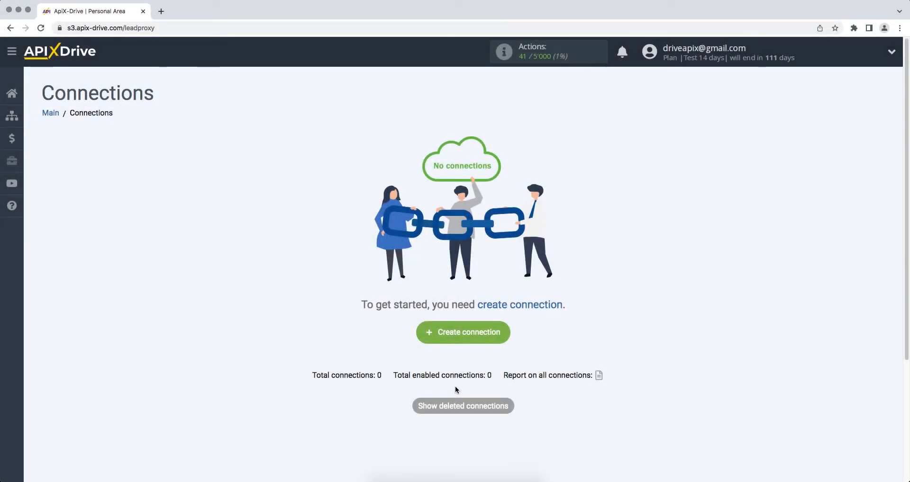
Start a new connection with Salesforce CRM as the data source system.
{"action": "left_click", "coordinate": [423, 338]}
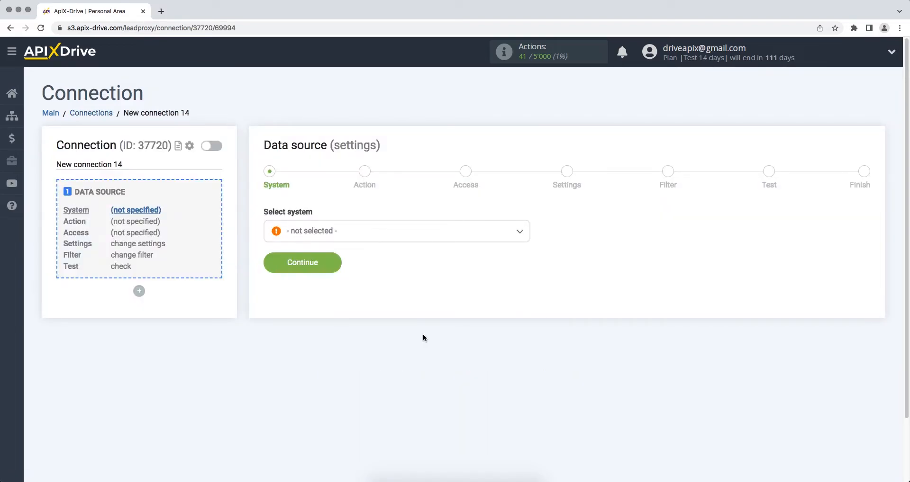
{"action": "left_click", "coordinate": [442, 234]}
{"action": "left_click_drag", "start_coordinate": [524, 246], "coordinate": [530, 356]}
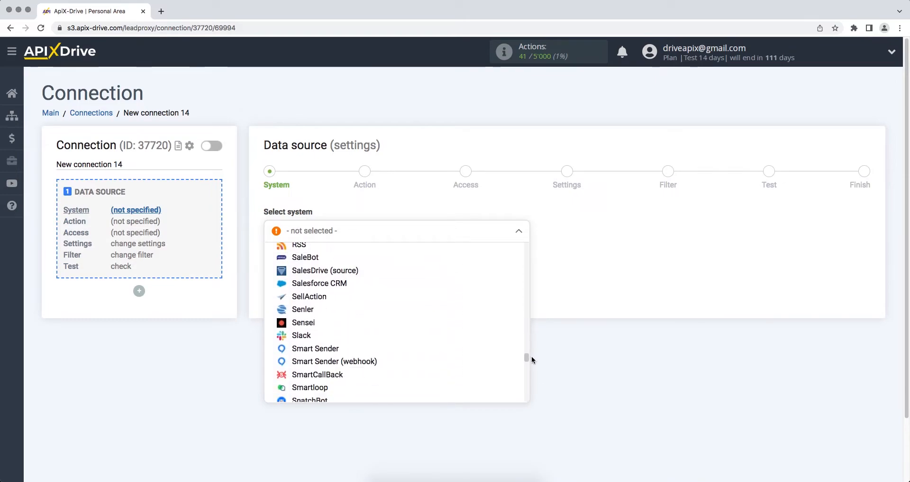
{"action": "left_click", "coordinate": [395, 289]}
{"action": "left_click", "coordinate": [280, 266]}
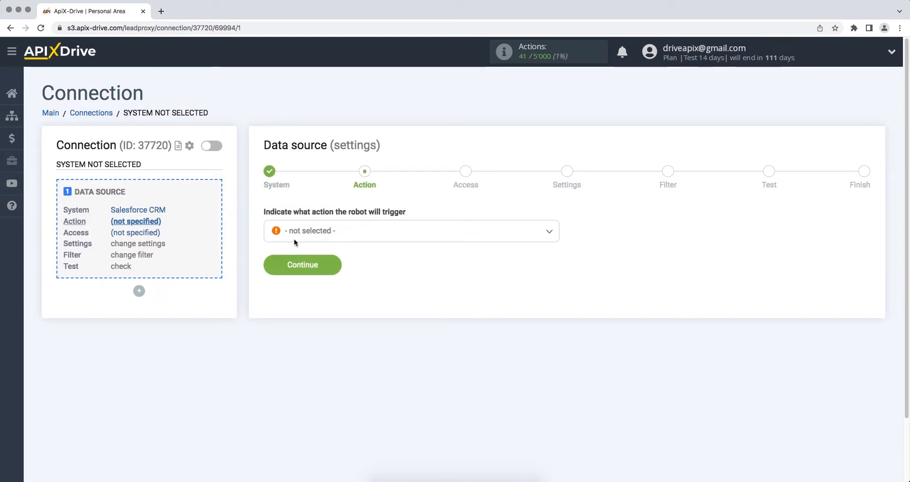
Choose Get Leads (new) as the Salesforce action and begin connecting an account.
{"action": "left_click", "coordinate": [307, 229]}
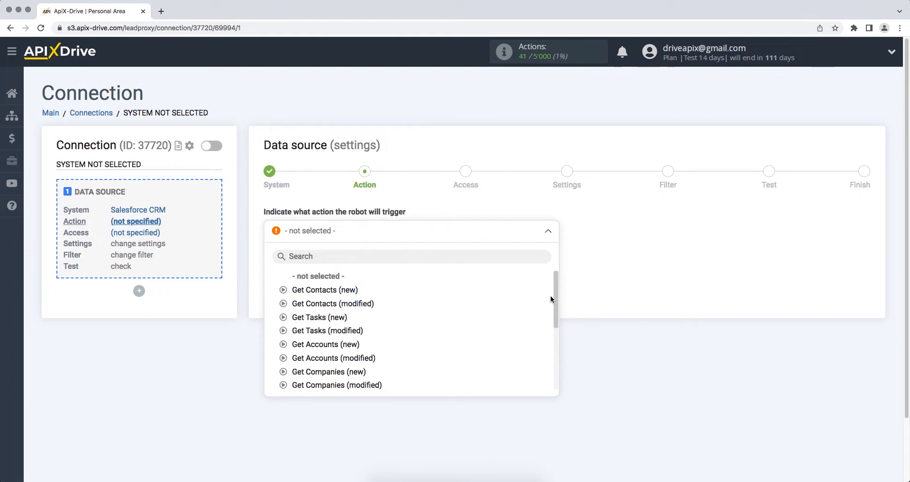
{"action": "left_click_drag", "start_coordinate": [556, 293], "coordinate": [555, 335]}
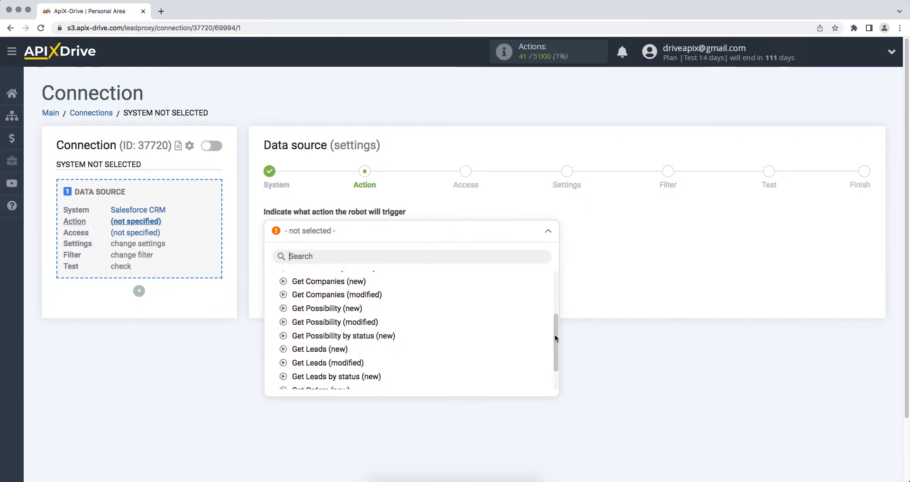
{"action": "left_click", "coordinate": [345, 351]}
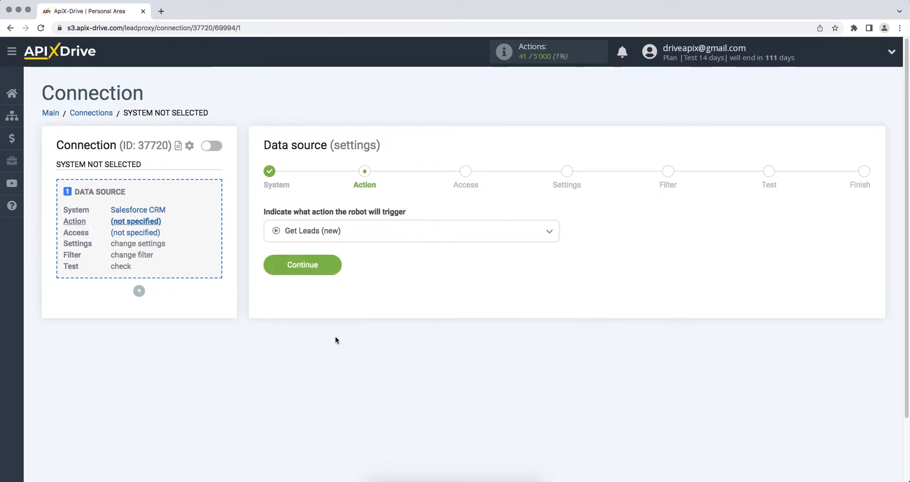
{"action": "left_click", "coordinate": [277, 271]}
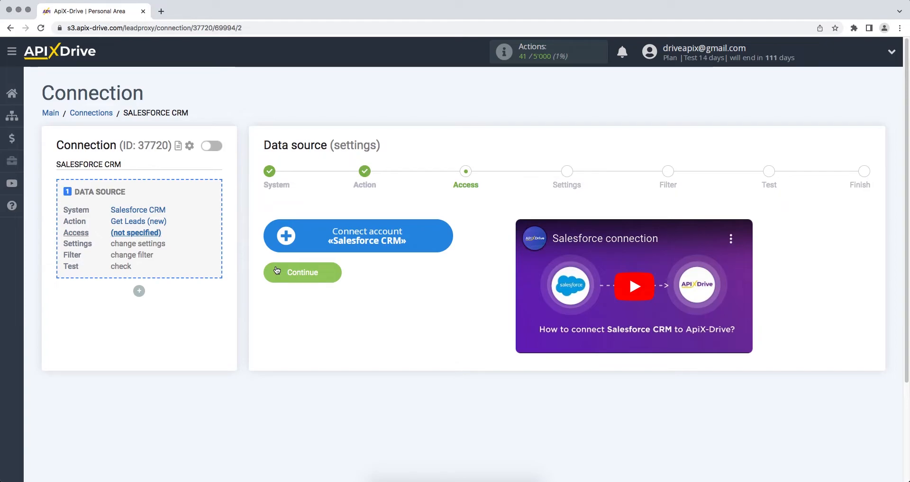
{"action": "left_click", "coordinate": [281, 238]}
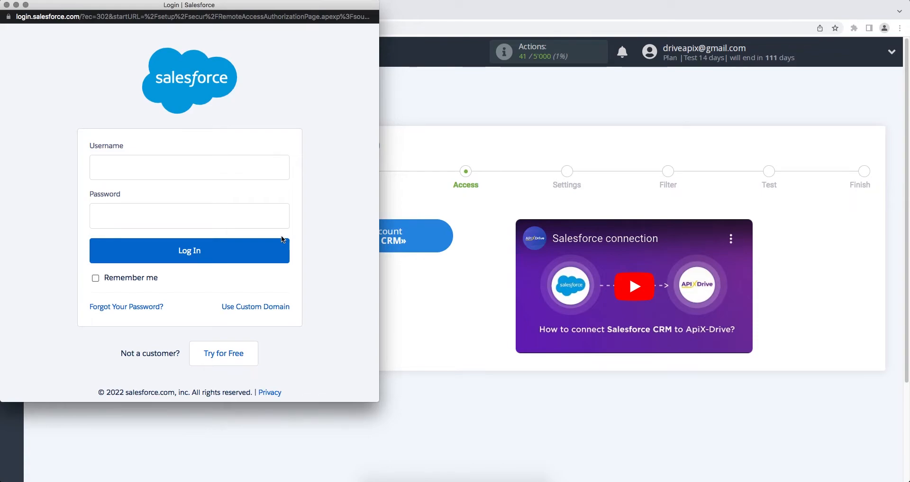
Log in to Salesforce with the account's username and password.
{"action": "left_click", "coordinate": [247, 169]}
{"action": "type", "text": "dxxxxxxxxxx"}
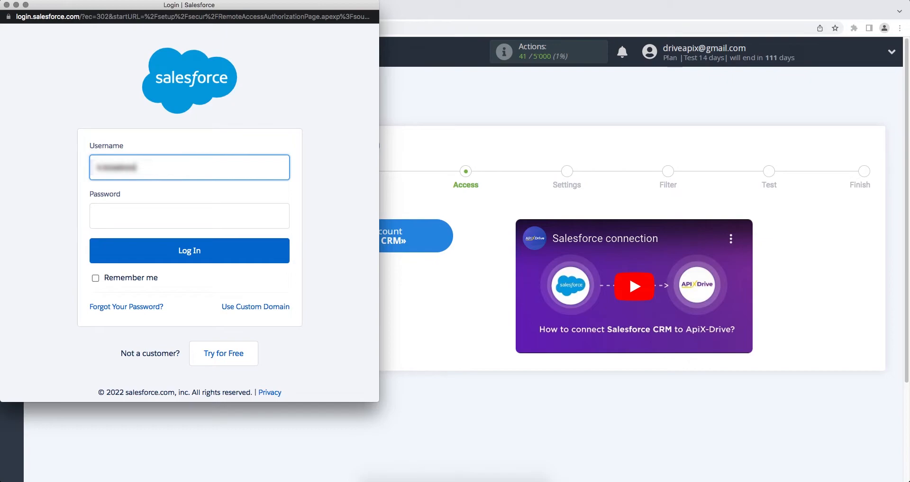
{"action": "type", "text": "x"}
{"action": "type", "text": "@apix-drive.com"}
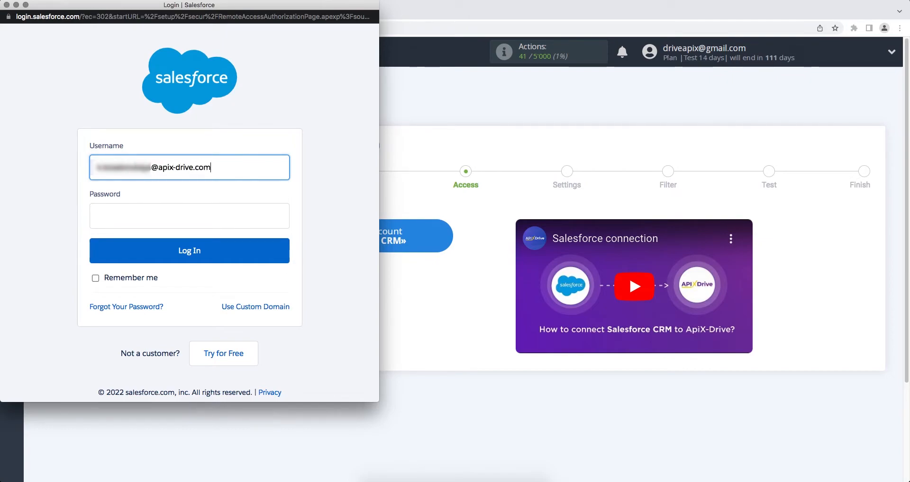
{"action": "left_click", "coordinate": [246, 211]}
{"action": "type", "text": "xxxxxxxx"}
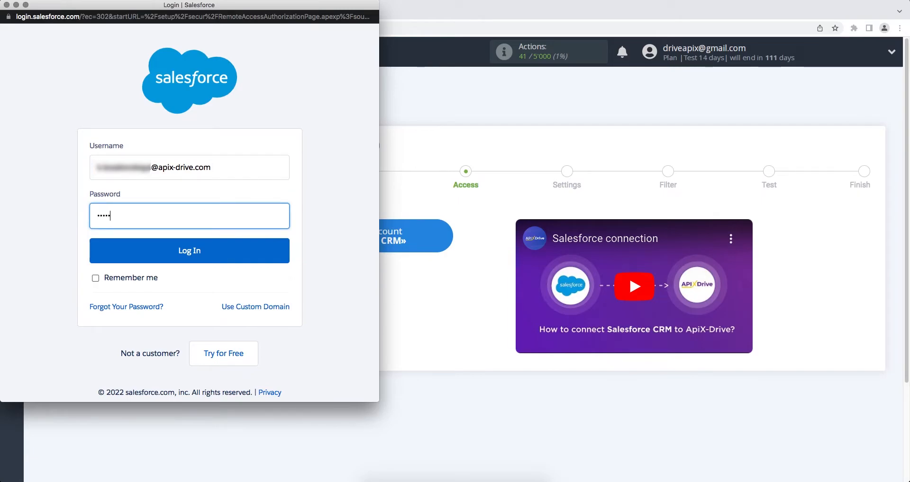
{"action": "left_click", "coordinate": [246, 250]}
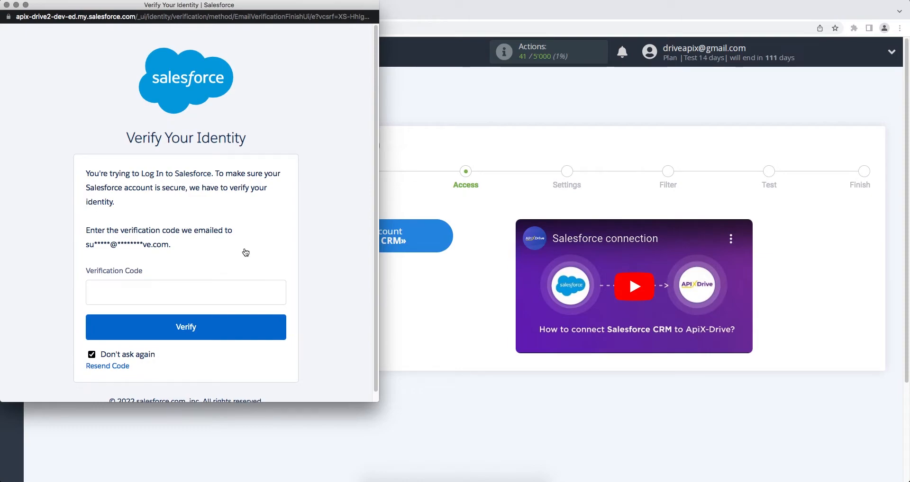
Enter the emailed verification code and verify the Salesforce login.
{"action": "left_click", "coordinate": [223, 289]}
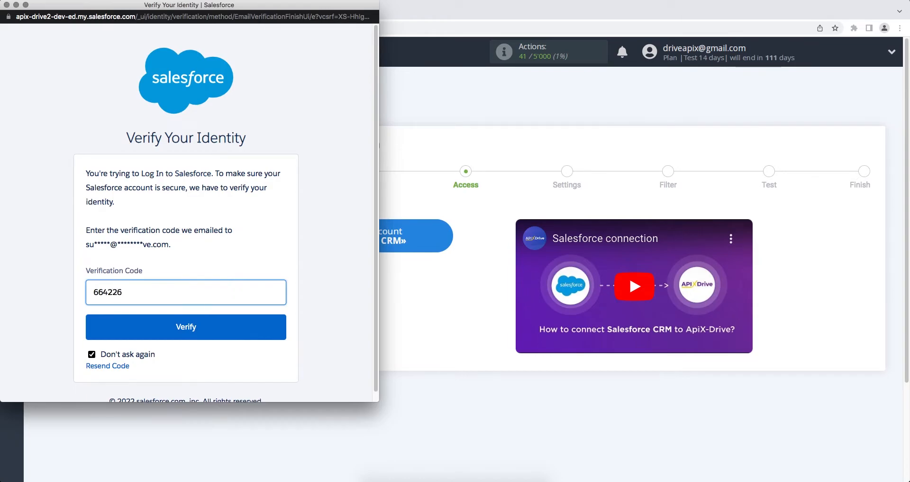
{"action": "left_click", "coordinate": [222, 333]}
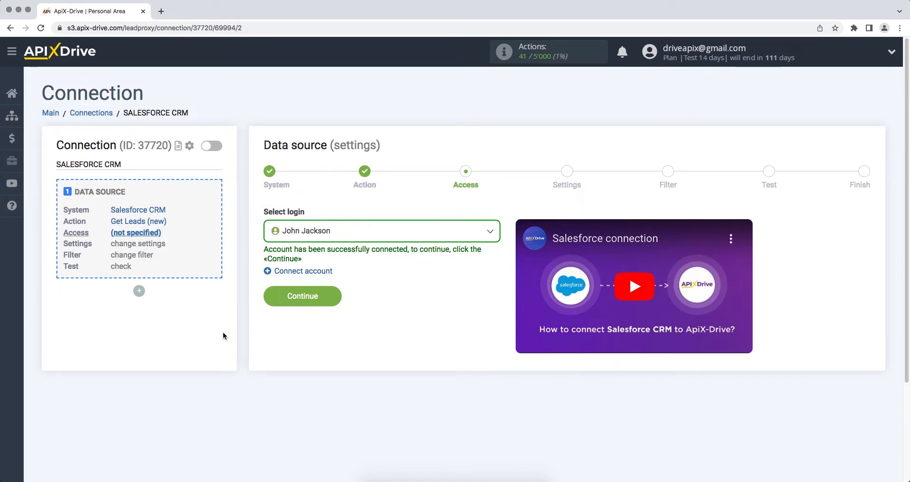
Select the connected Salesforce account as the source login.
{"action": "left_click", "coordinate": [328, 237]}
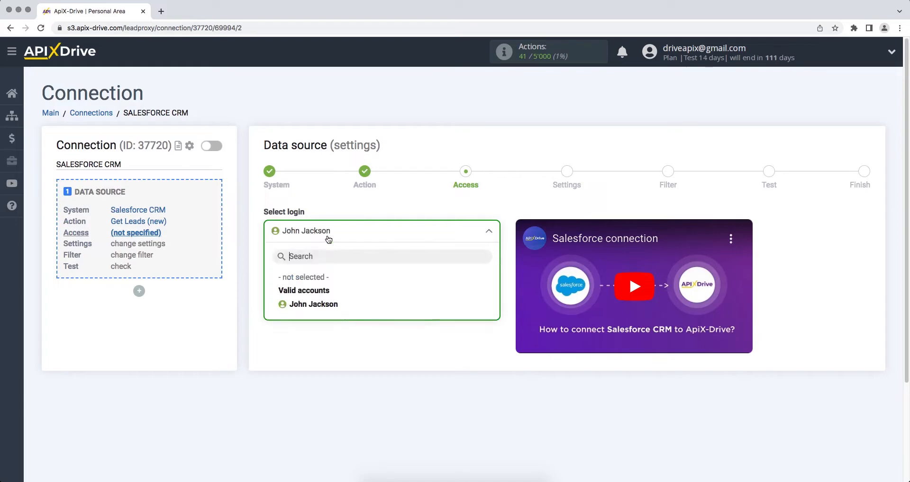
{"action": "left_click", "coordinate": [315, 303]}
{"action": "left_click", "coordinate": [317, 300]}
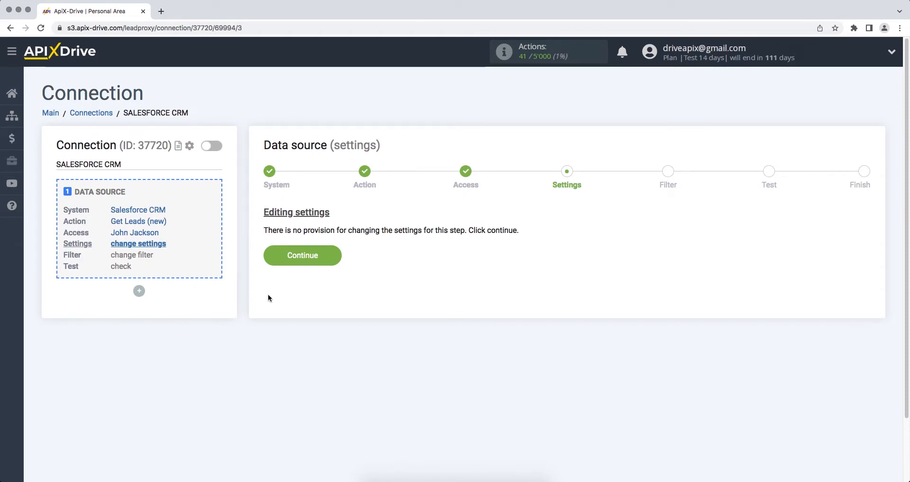
Skip source settings and filter, review the sample lead data, and finish the source.
{"action": "left_click", "coordinate": [268, 255]}
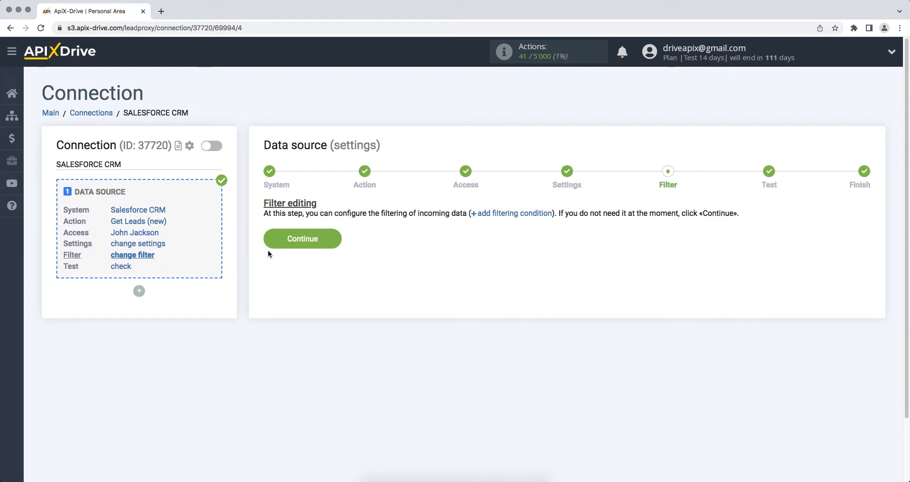
{"action": "left_click", "coordinate": [268, 247]}
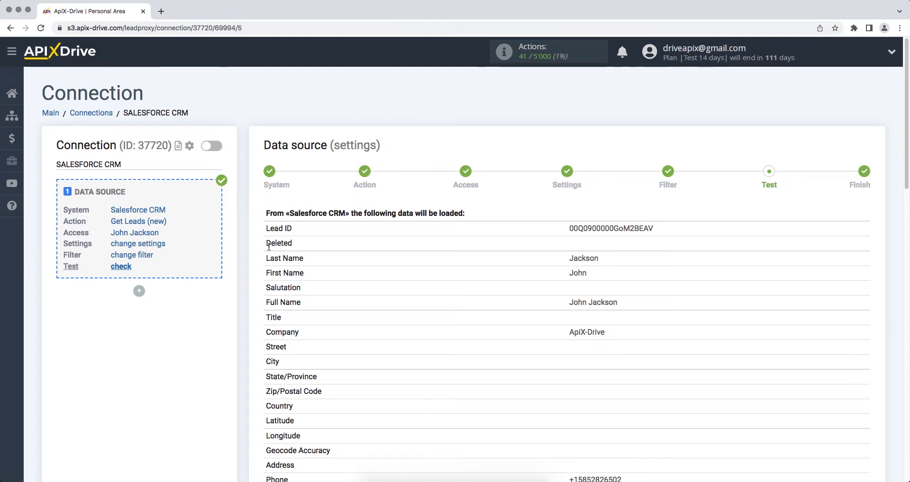
{"action": "scroll", "coordinate": [268, 247], "scroll_direction": "down", "scroll_amount": 7}
{"action": "scroll", "coordinate": [269, 250], "scroll_direction": "down", "scroll_amount": 6}
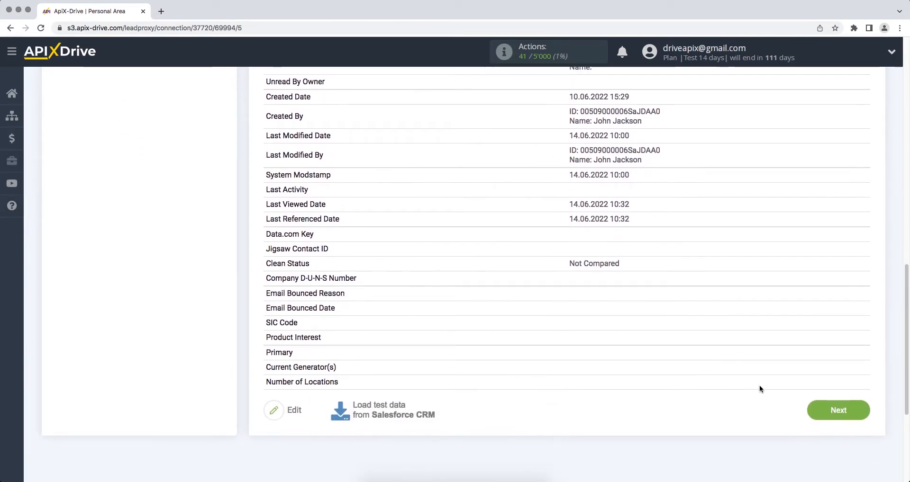
{"action": "left_click", "coordinate": [809, 410]}
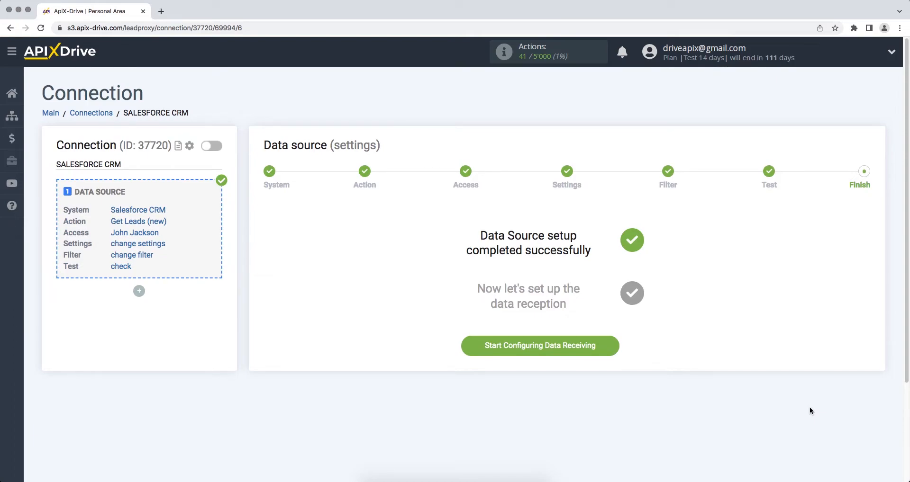
Start configuring data receiving with Google Sheets as the destination system.
{"action": "left_click", "coordinate": [465, 350]}
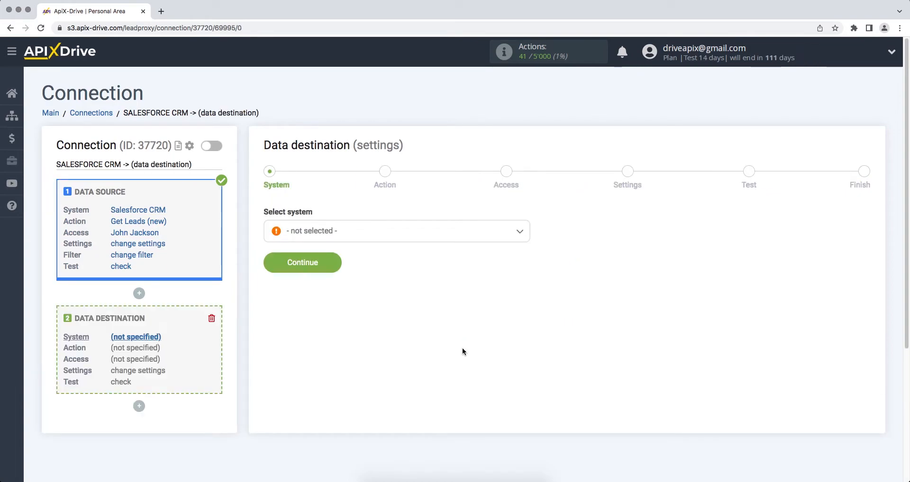
{"action": "left_click", "coordinate": [485, 237]}
{"action": "scroll", "coordinate": [527, 250], "scroll_direction": "down", "scroll_amount": 1}
{"action": "left_click_drag", "start_coordinate": [527, 249], "coordinate": [529, 283]}
{"action": "left_click", "coordinate": [354, 338]}
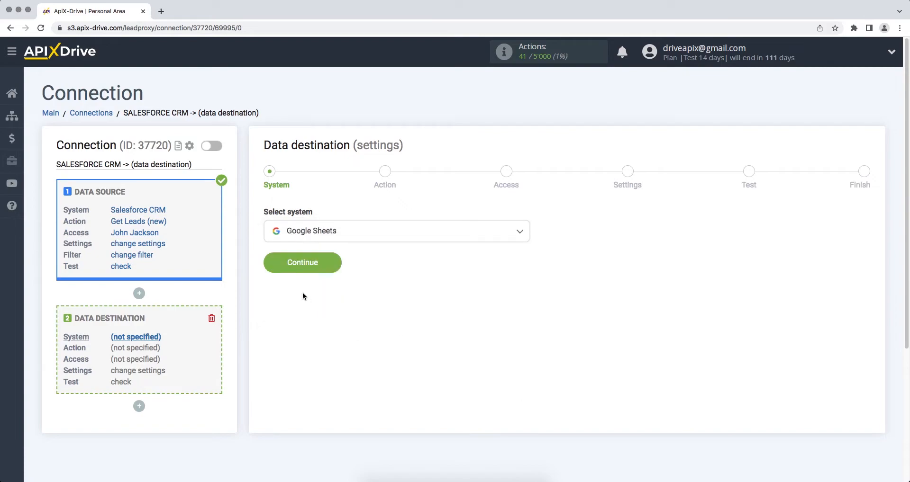
{"action": "left_click", "coordinate": [276, 268]}
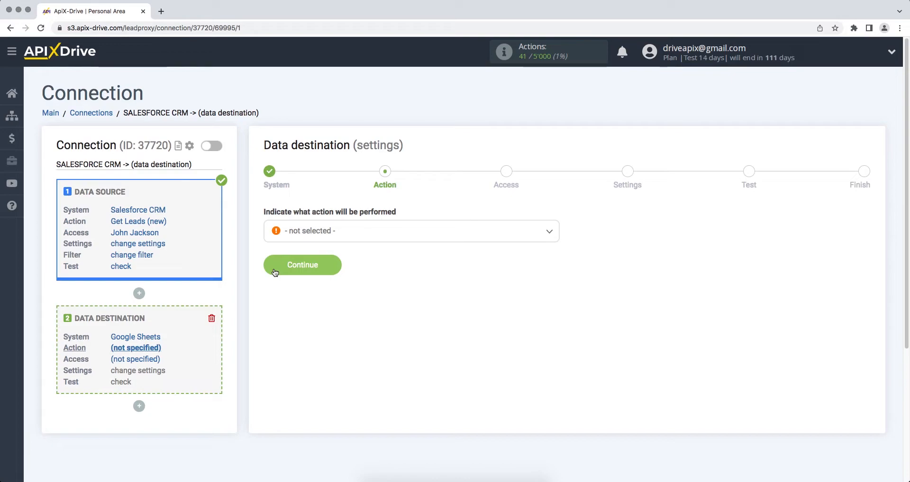
Choose Add Row as the Google Sheets destination action.
{"action": "left_click", "coordinate": [308, 232]}
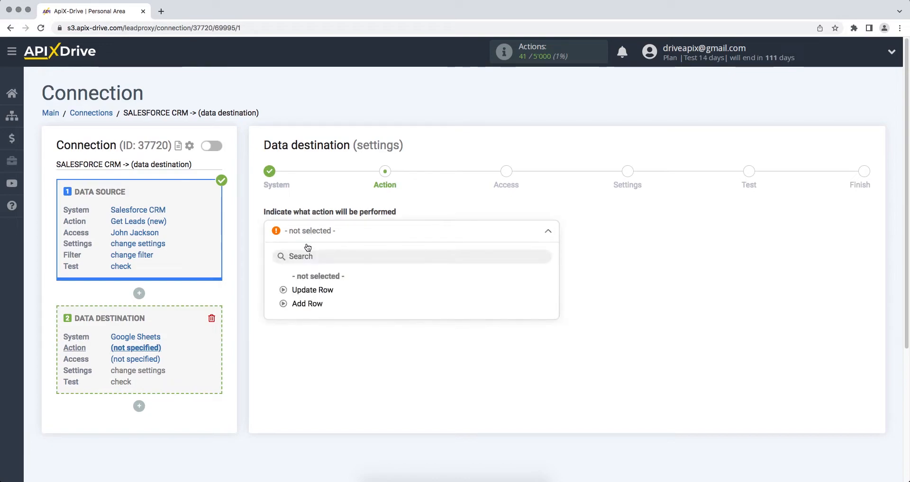
{"action": "left_click", "coordinate": [305, 304]}
{"action": "left_click", "coordinate": [274, 273]}
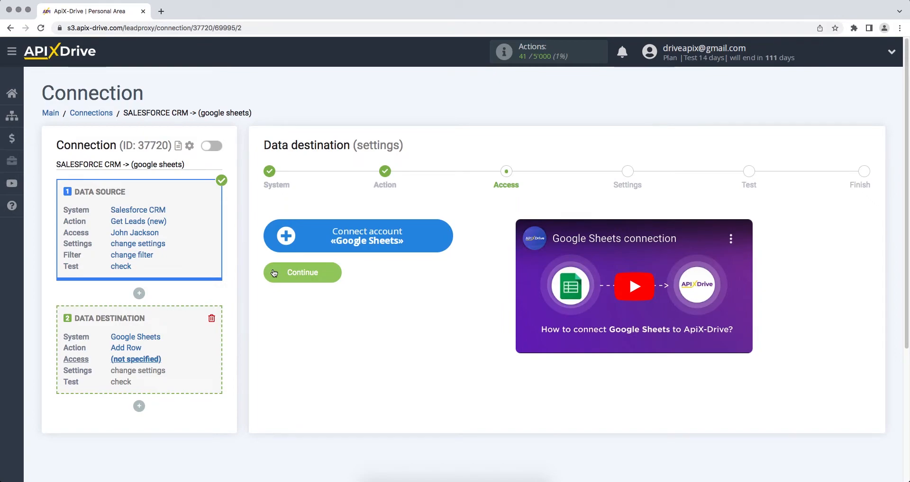
Sign in to the Google account with its e-mail and password.
{"action": "left_click", "coordinate": [277, 234]}
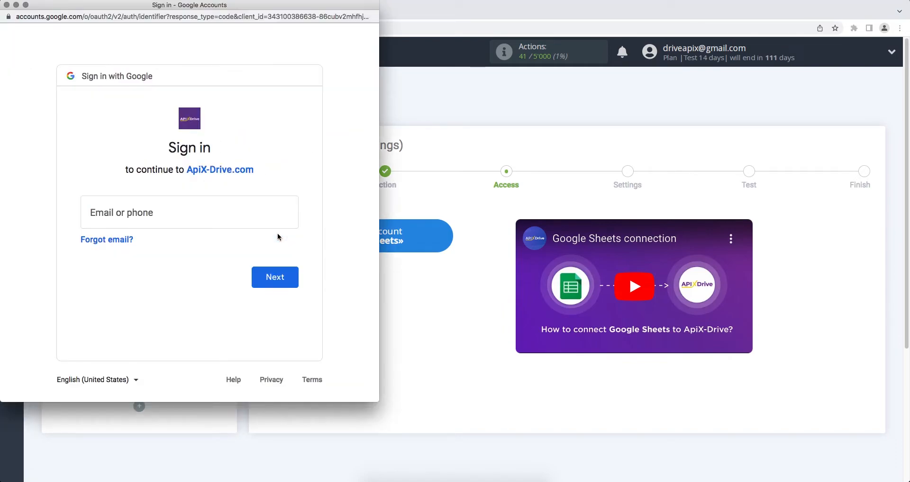
{"action": "left_click", "coordinate": [259, 218]}
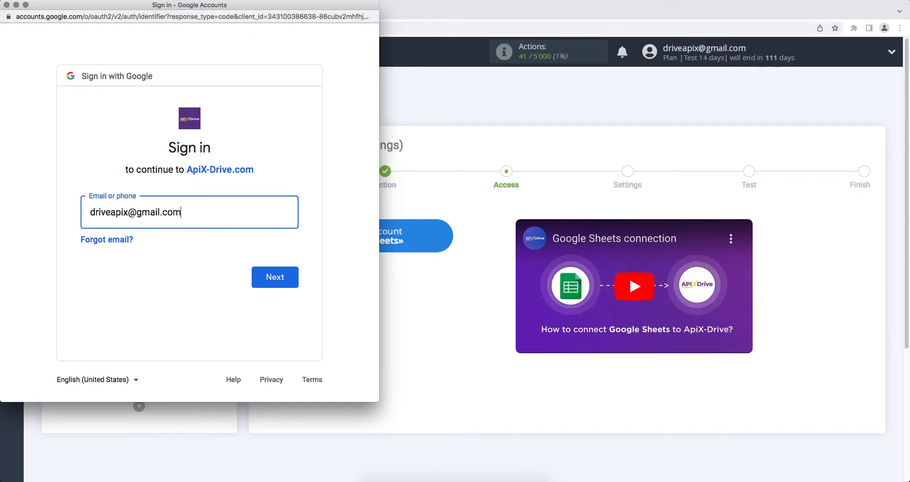
{"action": "left_click", "coordinate": [266, 277]}
{"action": "type", "text": "••••••••"}
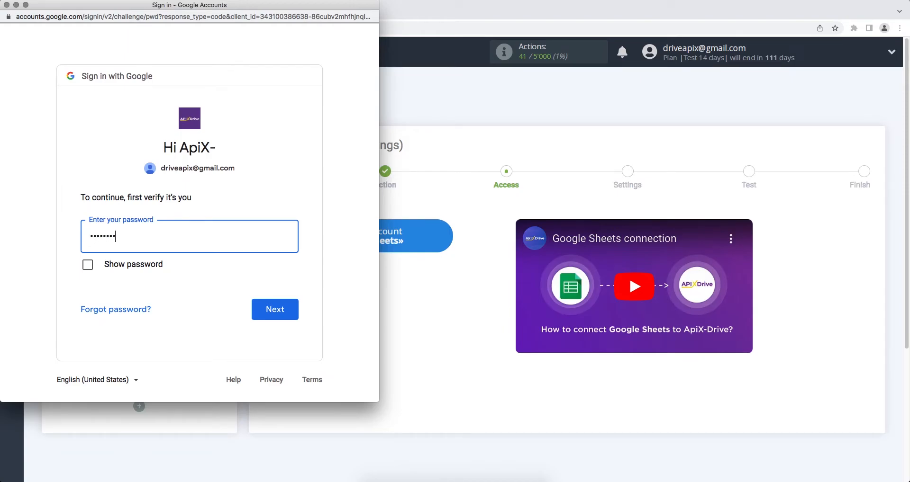
{"action": "left_click", "coordinate": [273, 306]}
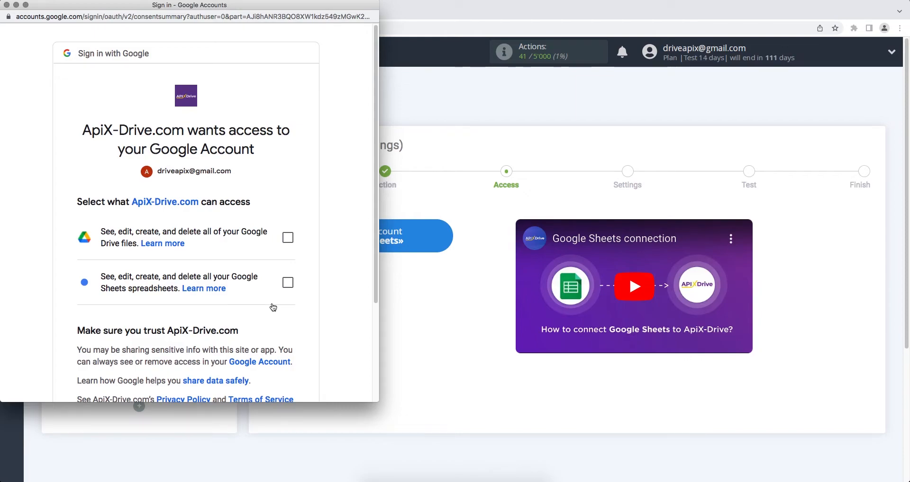
Grant ApiX-Drive access to Google Drive files and Google Sheets spreadsheets.
{"action": "left_click", "coordinate": [287, 238]}
{"action": "left_click", "coordinate": [287, 282]}
{"action": "scroll", "coordinate": [288, 285], "scroll_direction": "down", "scroll_amount": 5}
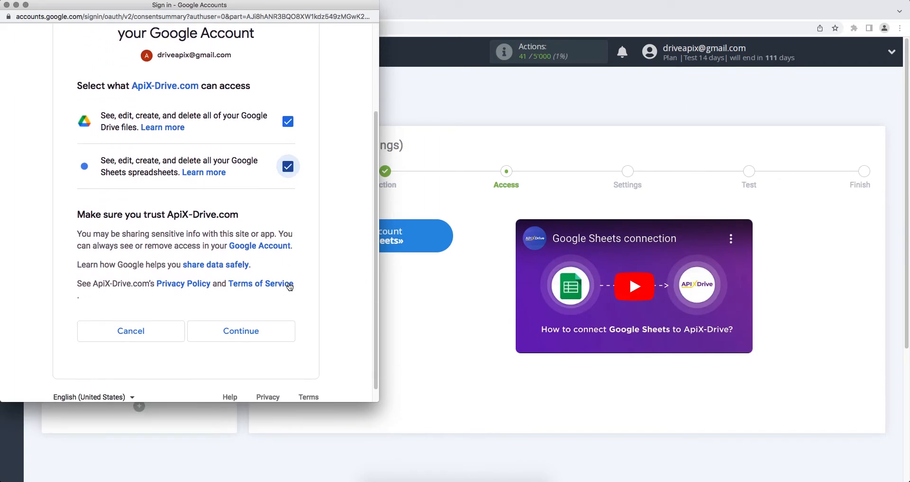
{"action": "left_click", "coordinate": [256, 330]}
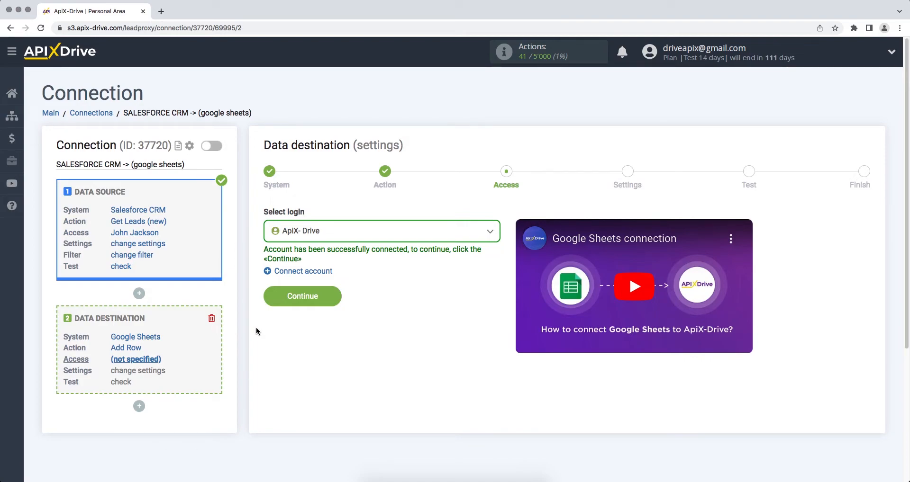
Select the newly connected Google account as the destination login.
{"action": "left_click", "coordinate": [336, 239]}
{"action": "left_click", "coordinate": [320, 303]}
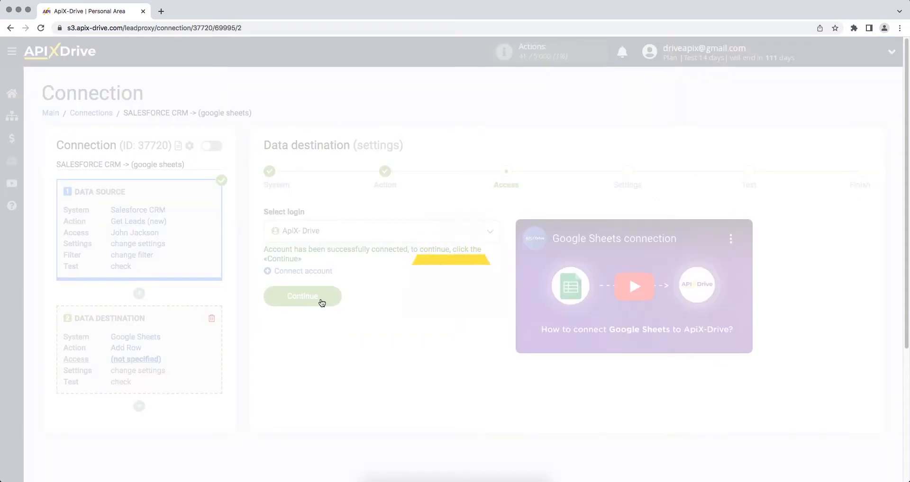
{"action": "left_click", "coordinate": [270, 298]}
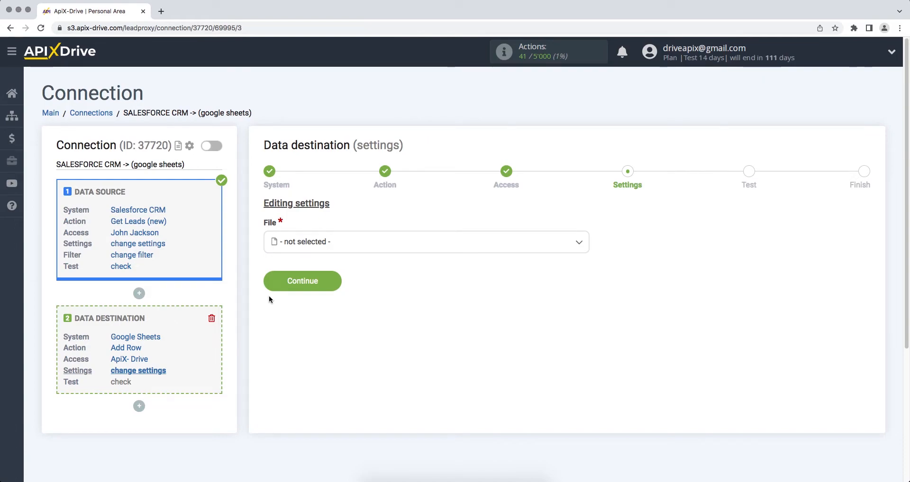
Target the ApiX-Drive spreadsheet file and its sheet 1.
{"action": "left_click", "coordinate": [429, 249]}
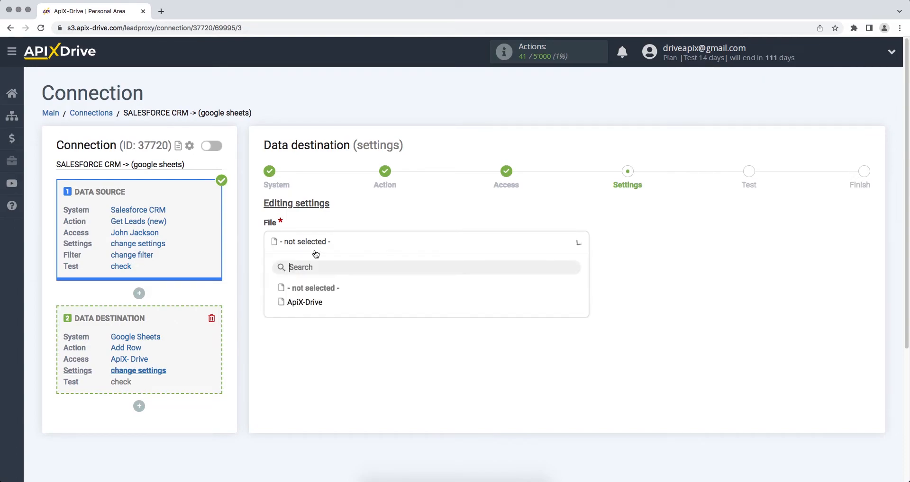
{"action": "left_click", "coordinate": [309, 301]}
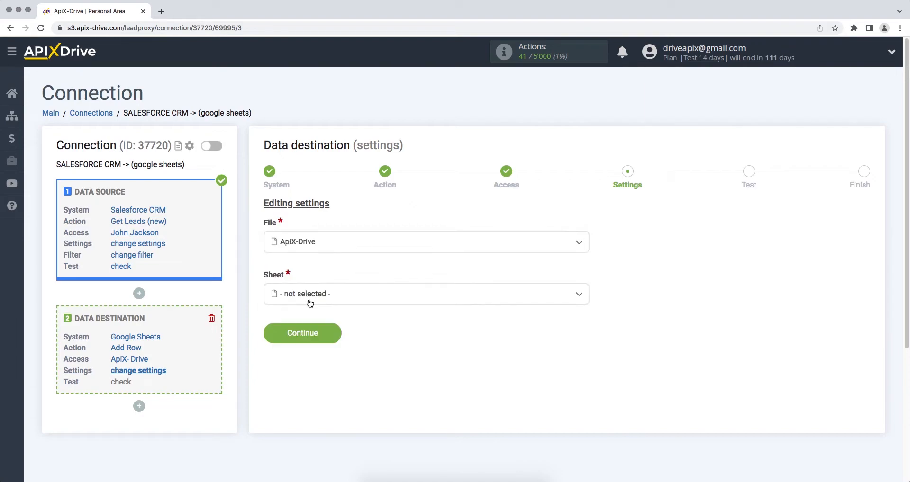
{"action": "left_click", "coordinate": [310, 303]}
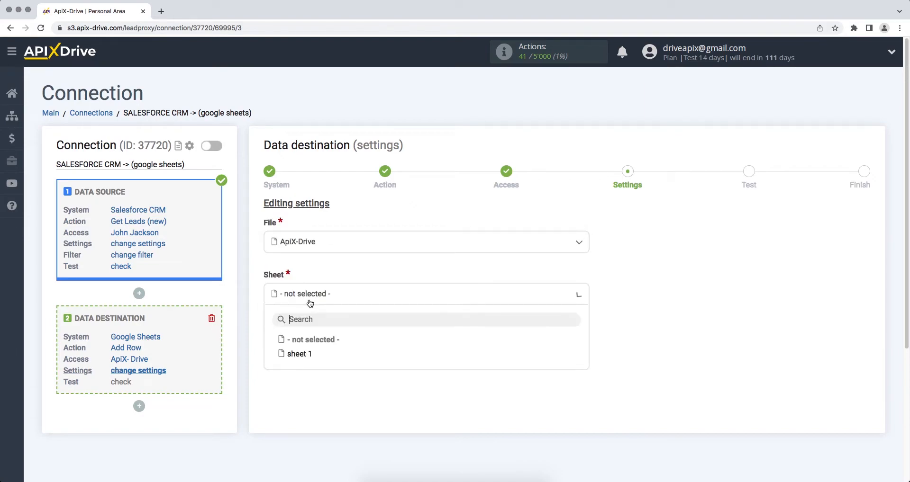
{"action": "left_click", "coordinate": [304, 352]}
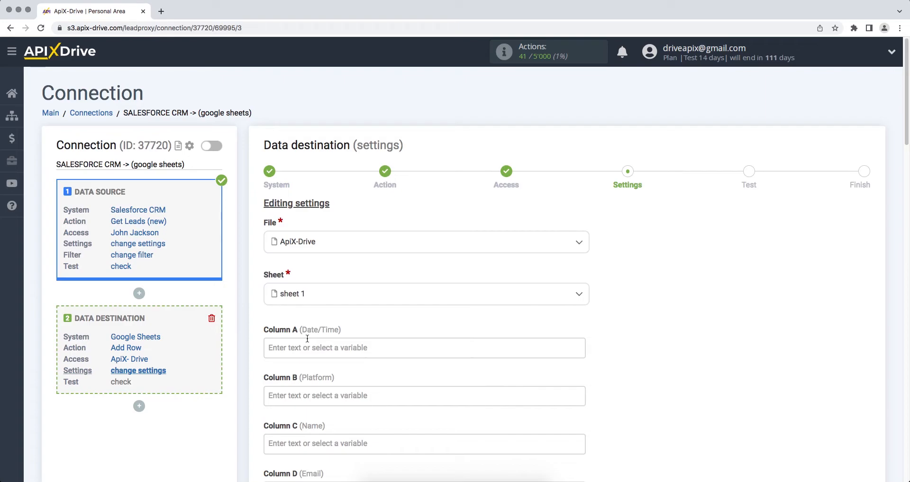
Map Column A to Created Date, B to 'New lead from Salesforce CRM', C to Name.
{"action": "left_click", "coordinate": [307, 339]}
{"action": "left_click_drag", "start_coordinate": [580, 213], "coordinate": [579, 247]}
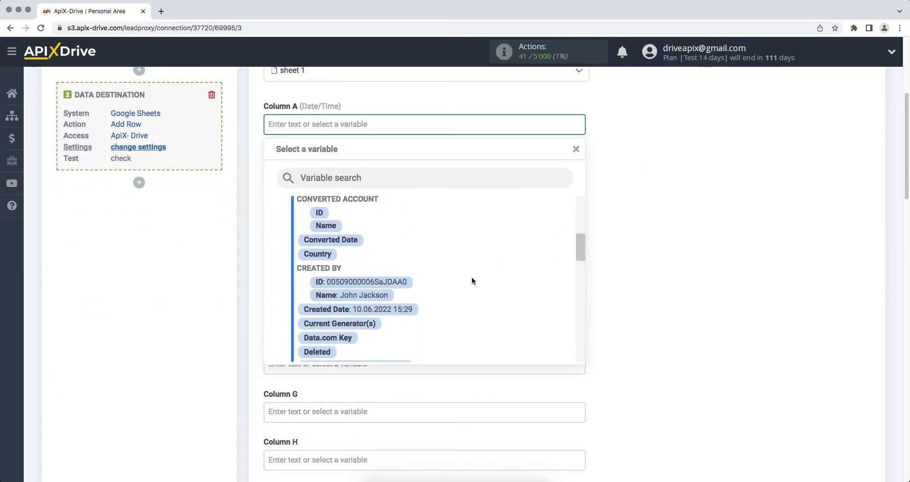
{"action": "left_click", "coordinate": [404, 308]}
{"action": "left_click", "coordinate": [379, 173]}
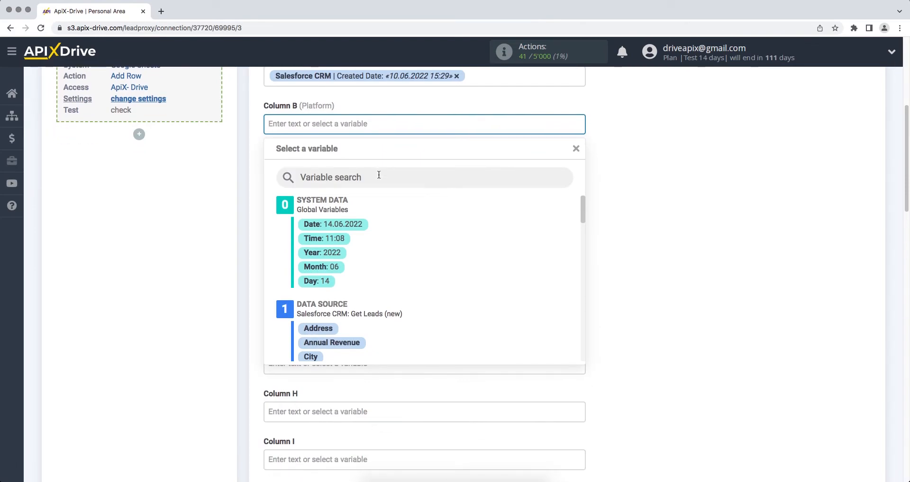
{"action": "type", "text": "New lead f"}
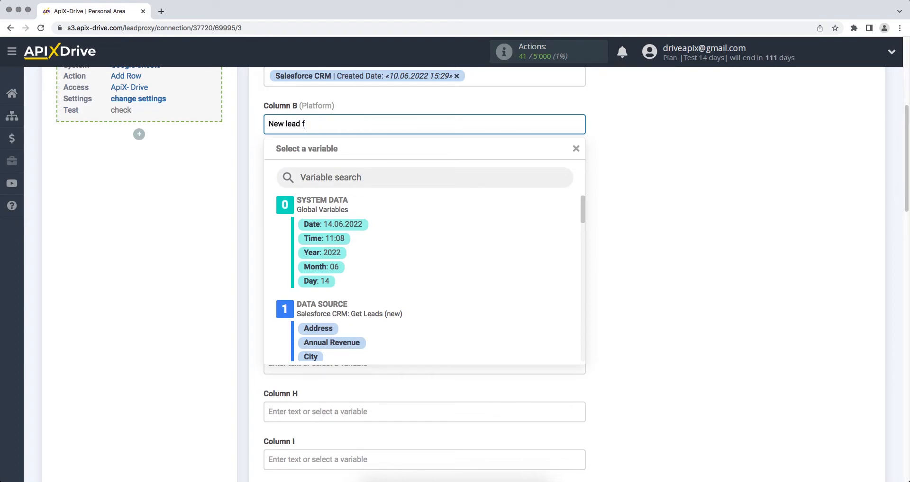
{"action": "type", "text": "rom Salesforce CRM"}
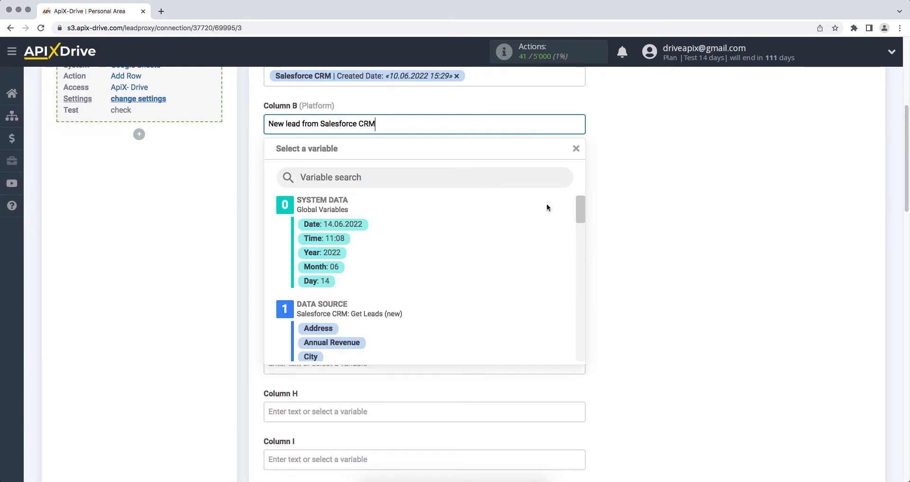
{"action": "left_click", "coordinate": [615, 217]}
{"action": "left_click", "coordinate": [542, 176]}
{"action": "left_click_drag", "start_coordinate": [582, 209], "coordinate": [585, 246]}
{"action": "left_click", "coordinate": [387, 286]}
Map Columns D, E and F to the lead's Email, Phone and Description.
{"action": "left_click", "coordinate": [353, 173]}
{"action": "left_click_drag", "start_coordinate": [580, 205], "coordinate": [579, 255]}
{"action": "left_click", "coordinate": [415, 295]}
{"action": "left_click", "coordinate": [396, 168]}
{"action": "left_click_drag", "start_coordinate": [579, 216], "coordinate": [579, 325]}
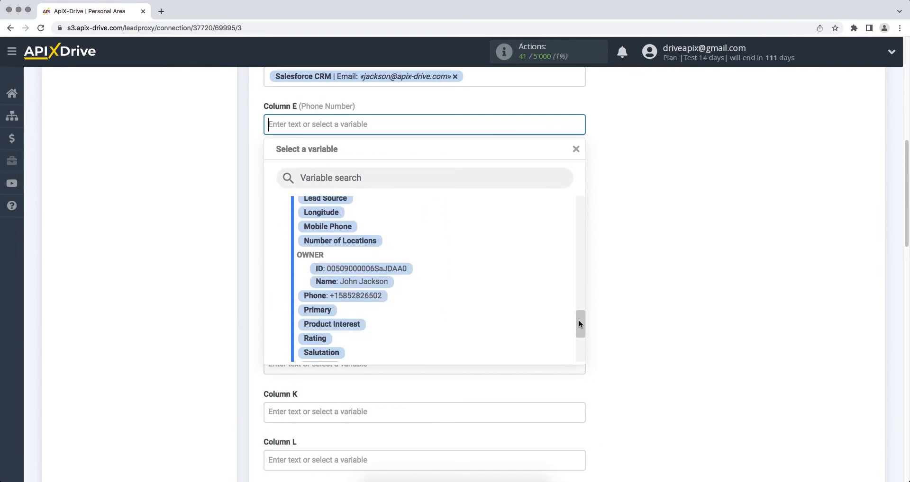
{"action": "left_click", "coordinate": [376, 295]}
{"action": "left_click", "coordinate": [363, 170]}
{"action": "left_click_drag", "start_coordinate": [584, 208], "coordinate": [585, 269]}
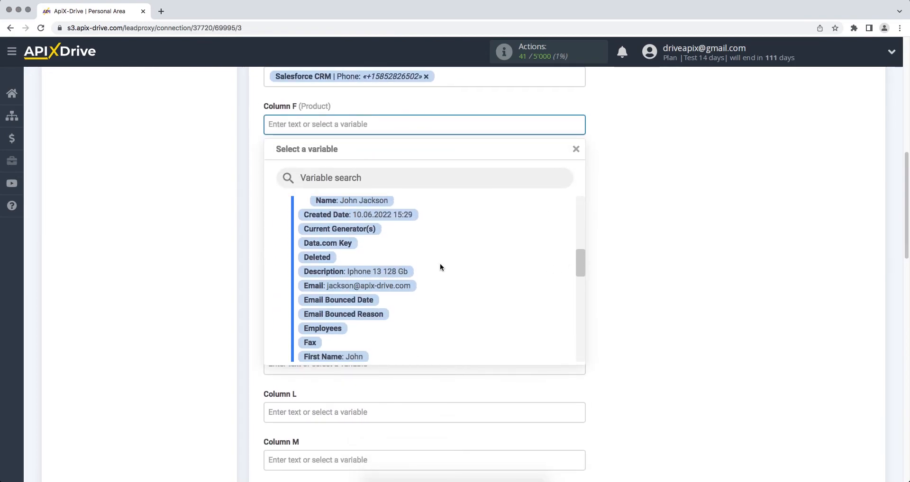
{"action": "left_click", "coordinate": [400, 271]}
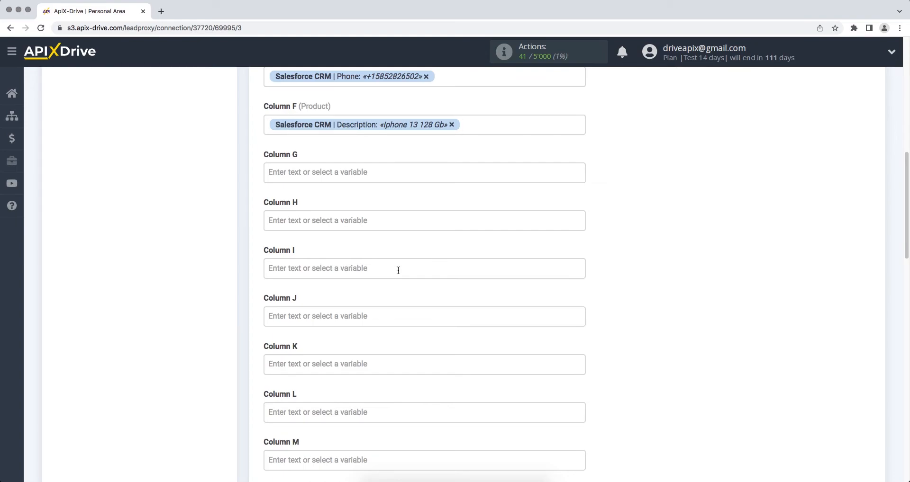
{"action": "scroll", "coordinate": [398, 270], "scroll_direction": "down", "scroll_amount": 10}
{"action": "scroll", "coordinate": [398, 271], "scroll_direction": "down", "scroll_amount": 5}
Save the column mapping, review the test row preview, and proceed to the Finish step.
{"action": "left_click", "coordinate": [270, 322]}
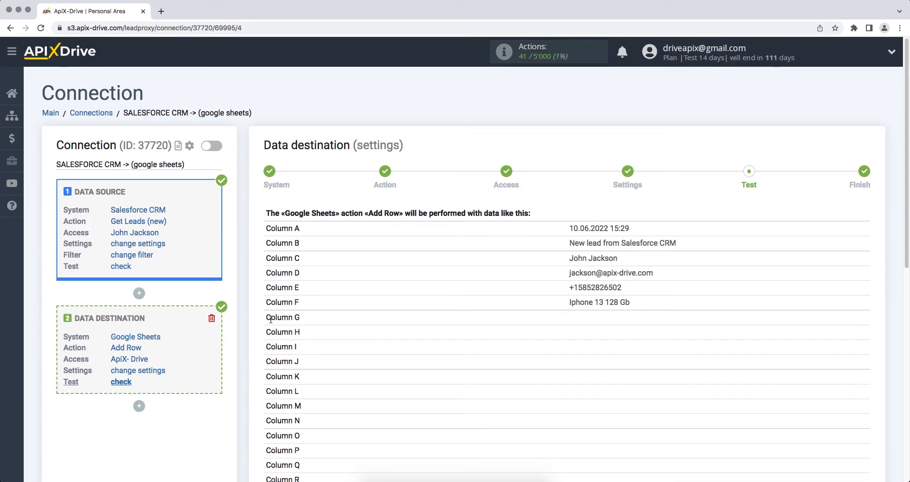
{"action": "scroll", "coordinate": [270, 320], "scroll_direction": "down", "scroll_amount": 7}
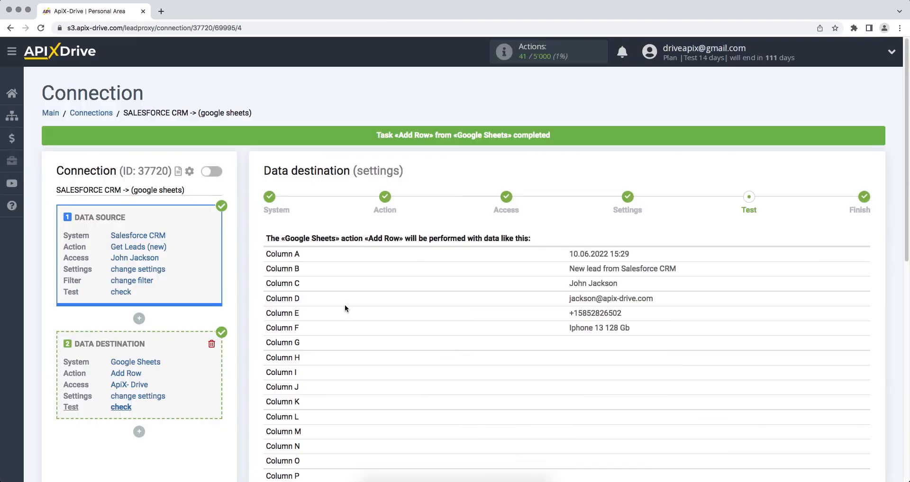
{"action": "scroll", "coordinate": [345, 309], "scroll_direction": "down", "scroll_amount": 5}
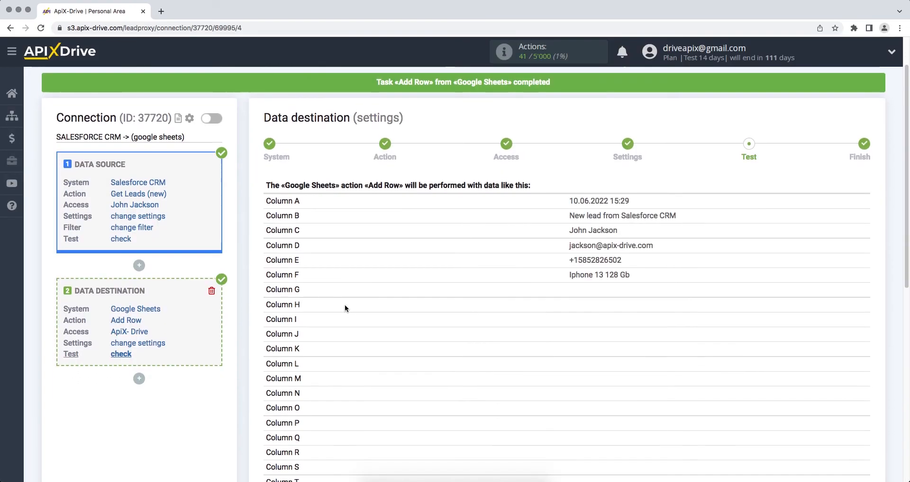
{"action": "scroll", "coordinate": [345, 309], "scroll_direction": "down", "scroll_amount": 2}
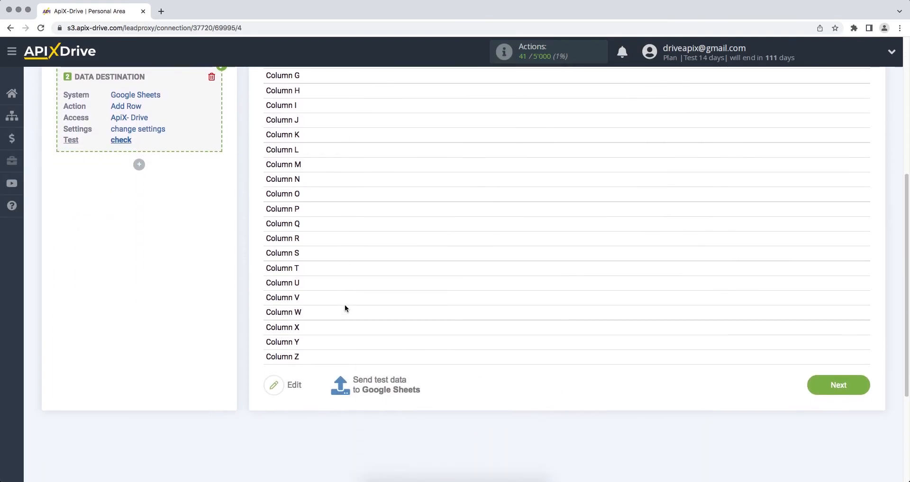
{"action": "left_click", "coordinate": [811, 386]}
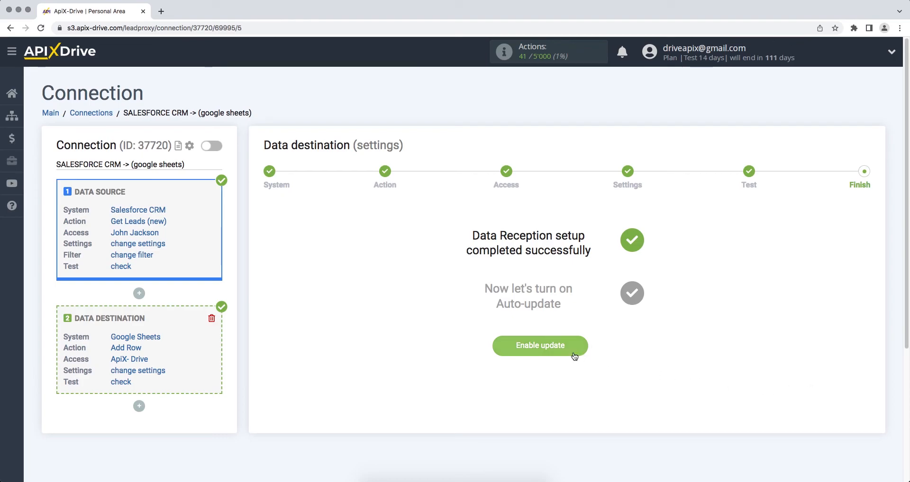
Enable auto-update for the connection and save a 5-minute update interval.
{"action": "left_click", "coordinate": [500, 350]}
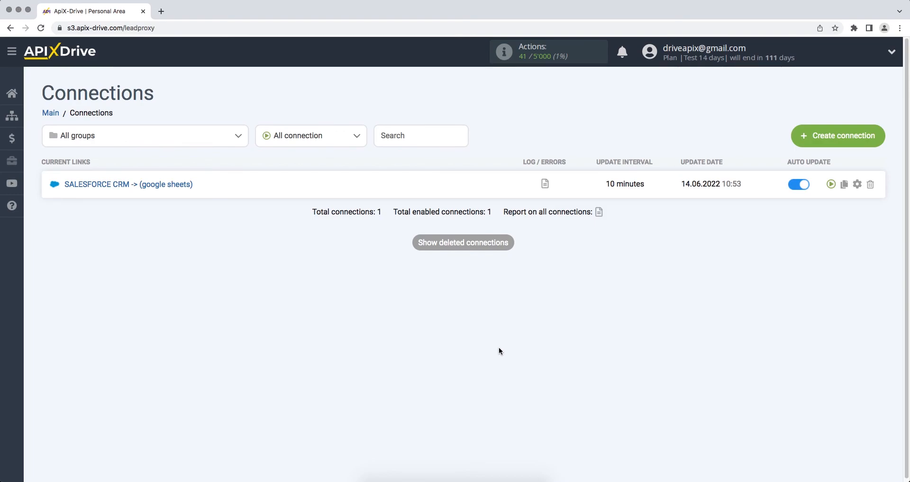
{"action": "left_click", "coordinate": [857, 187]}
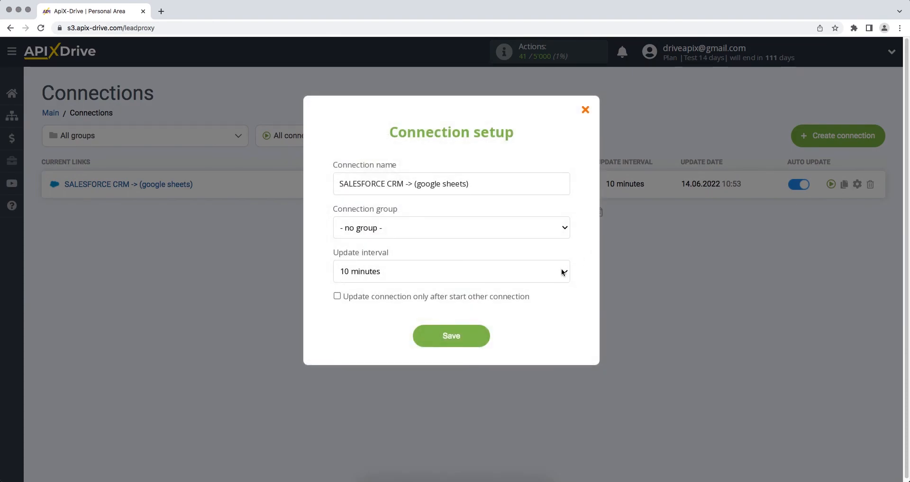
{"action": "left_click", "coordinate": [563, 272]}
{"action": "left_click", "coordinate": [559, 260]}
{"action": "left_click", "coordinate": [423, 332]}
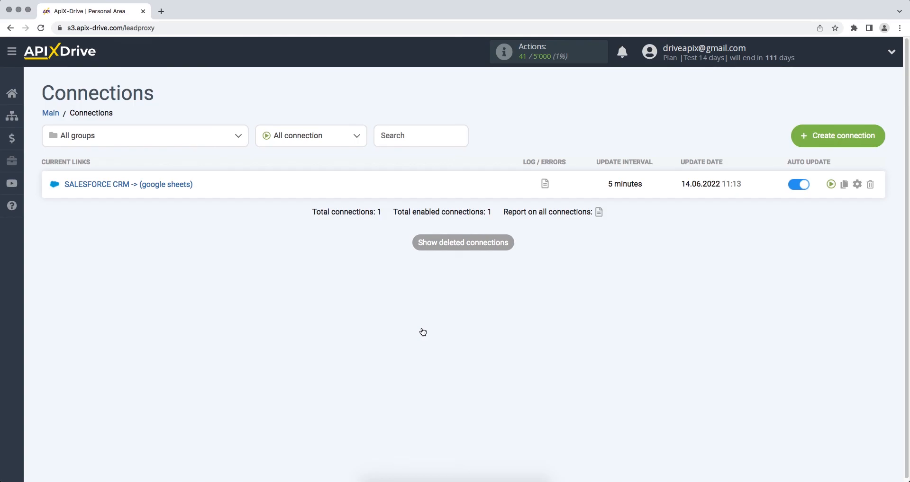